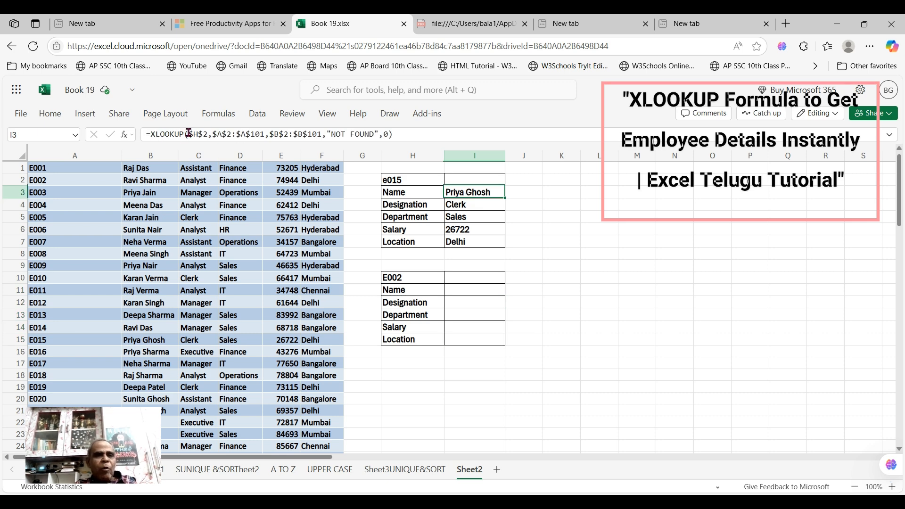
- Examine the arguments of the XLOOKUP formula in cell I3
mouse_move(191, 137)
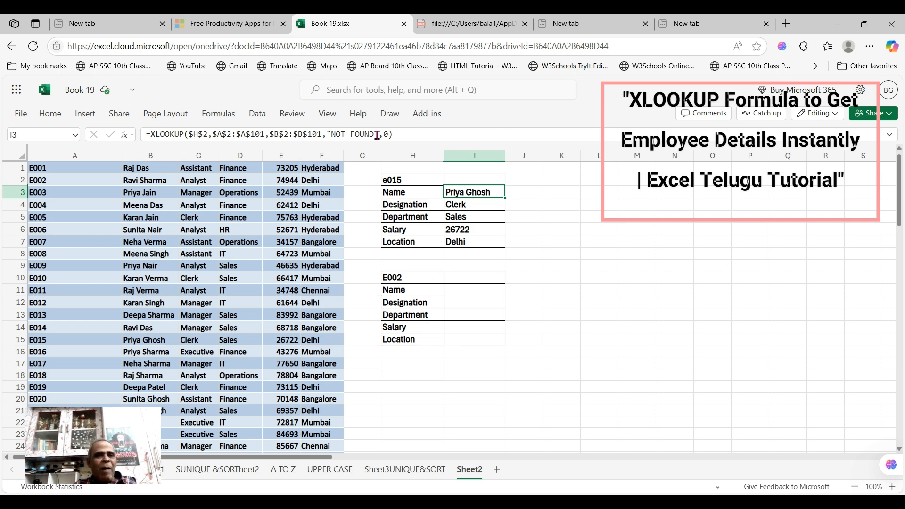
mouse_move(388, 135)
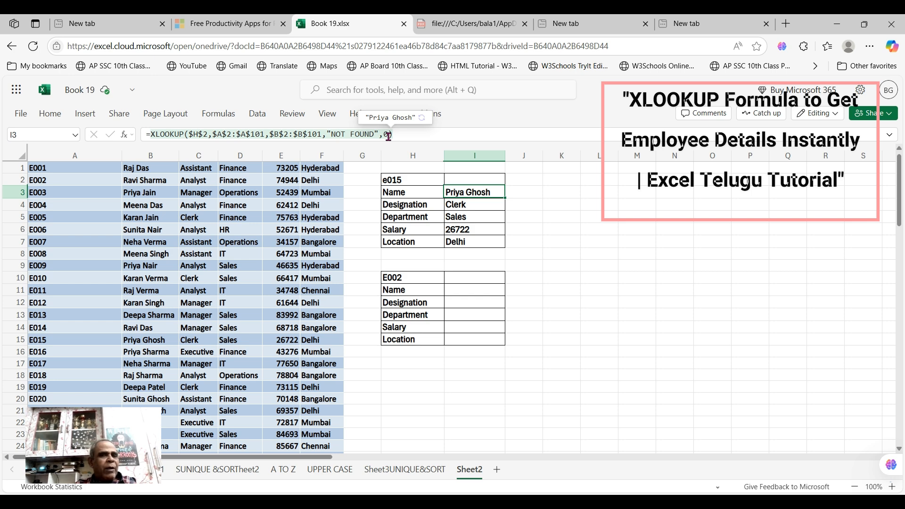
click(394, 135)
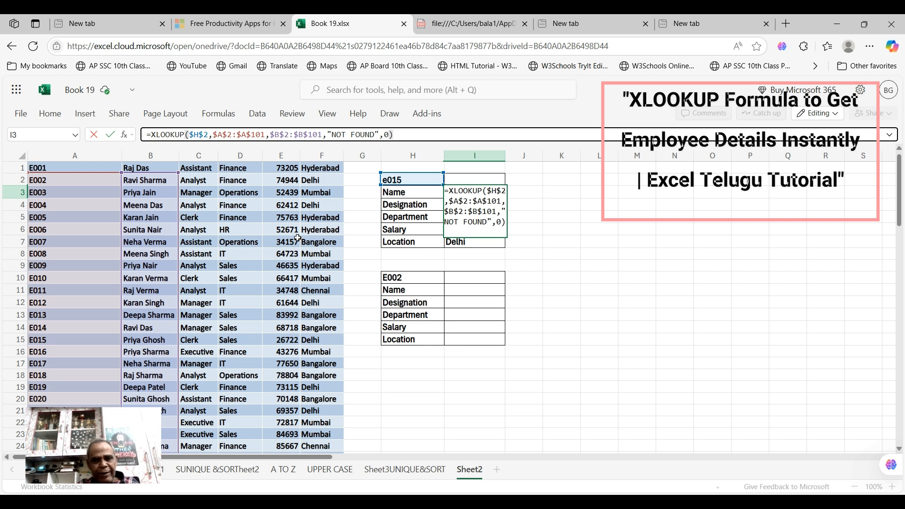
- Start an XLOOKUP formula in I11 with the absolute reference $H$10 as the lookup value
click(464, 293)
text(=)
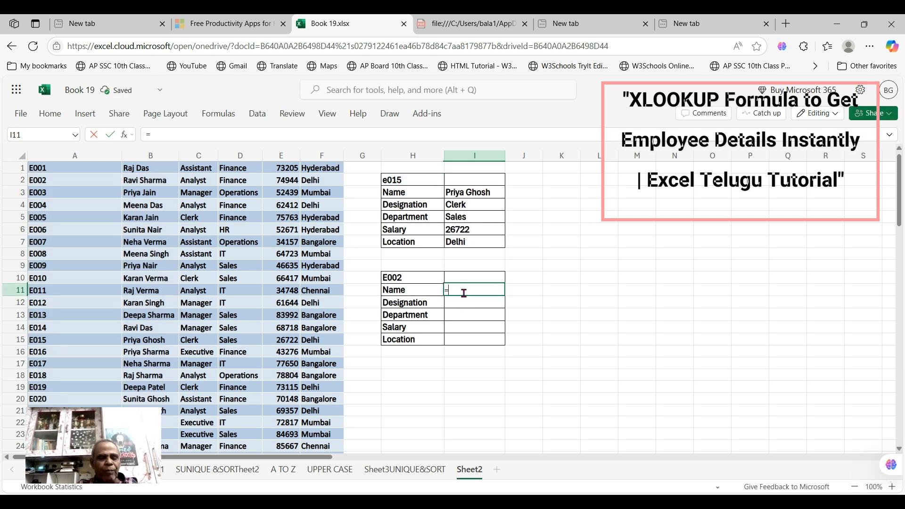
text(xlo)
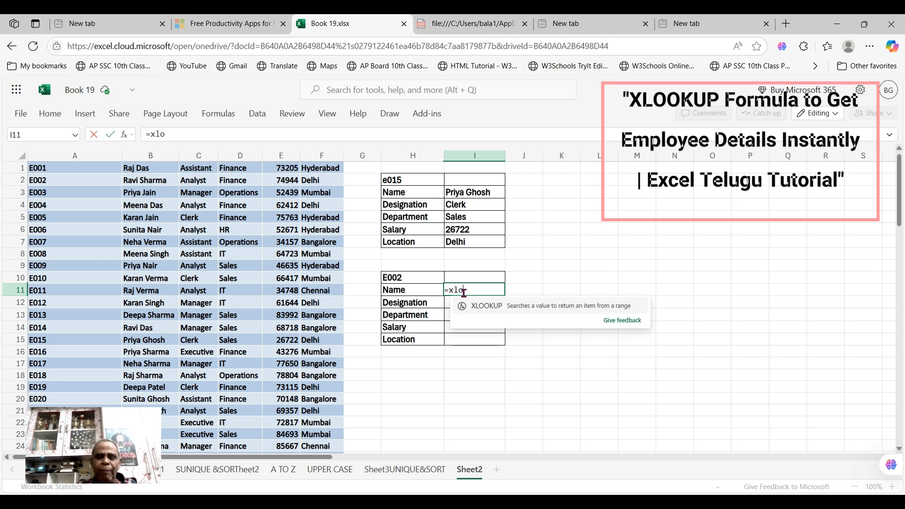
text(okup)
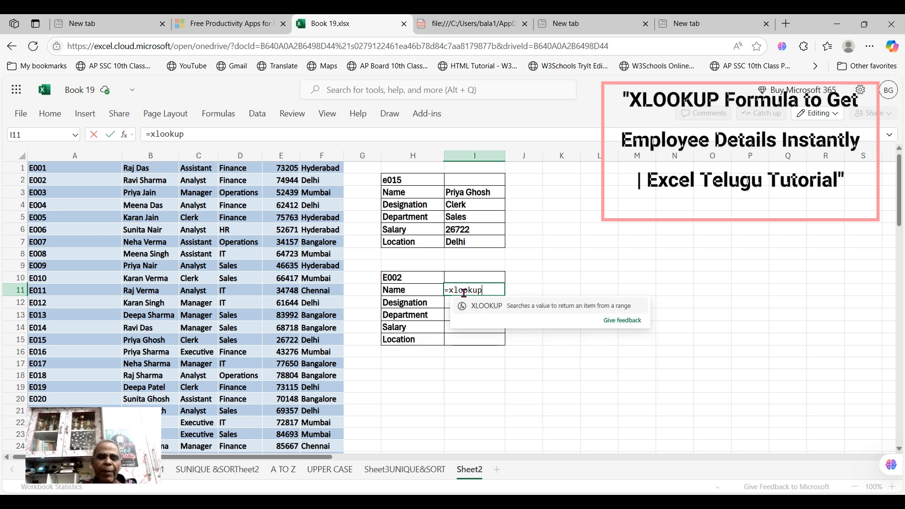
text(()
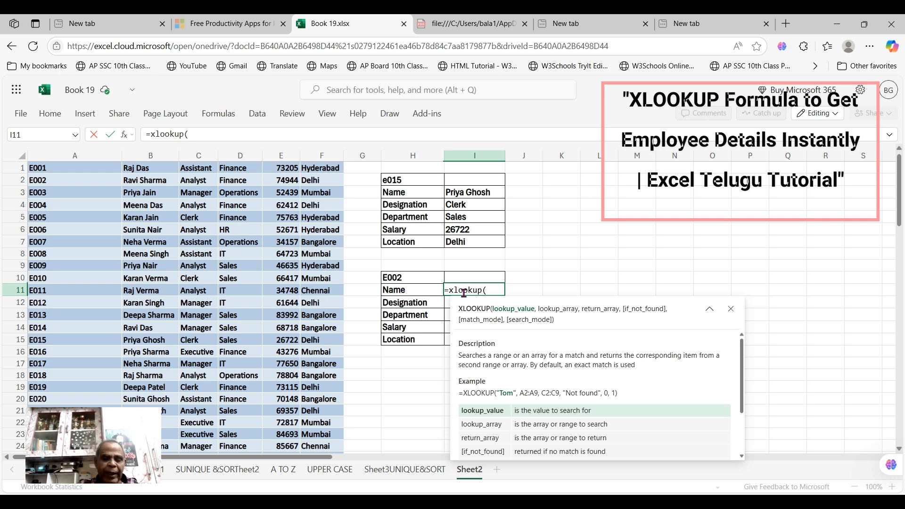
text(h)
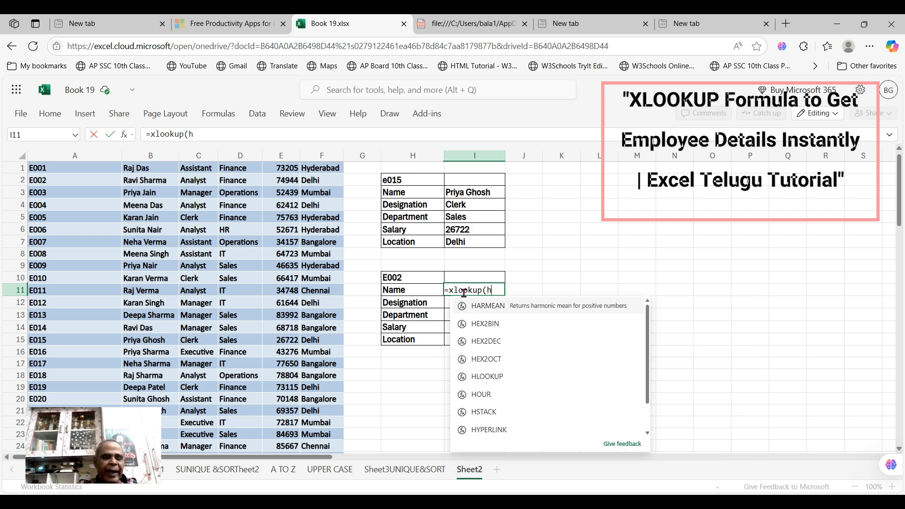
text(10)
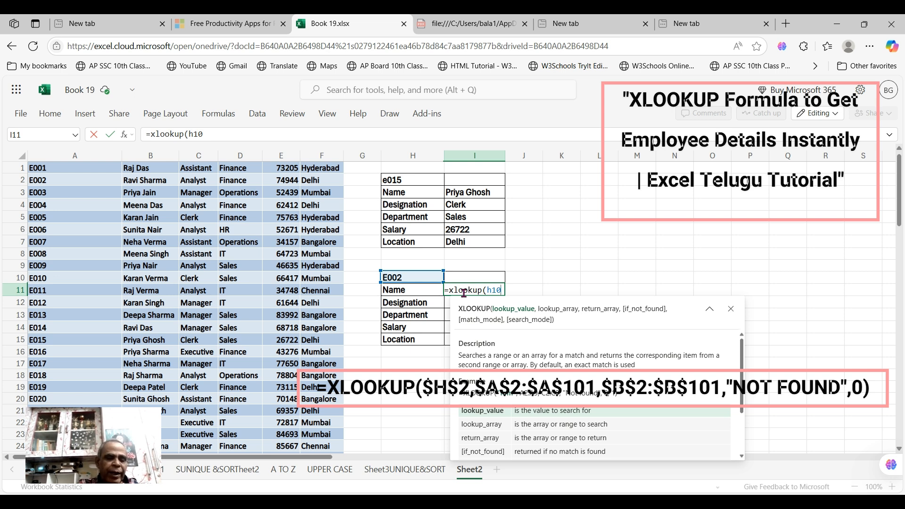
key(F4)
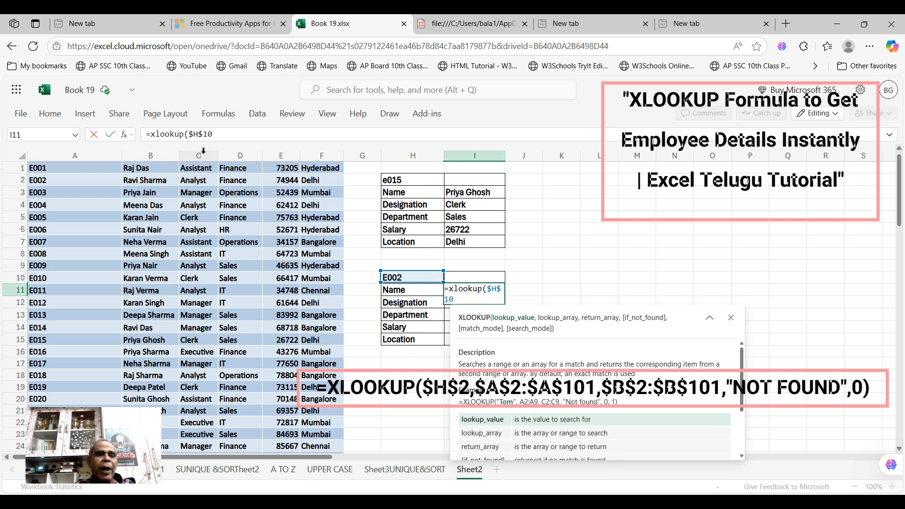
- Add the absolute range $A$2:$A$101 as the lookup array of the XLOOKUP formula in I11
click(218, 135)
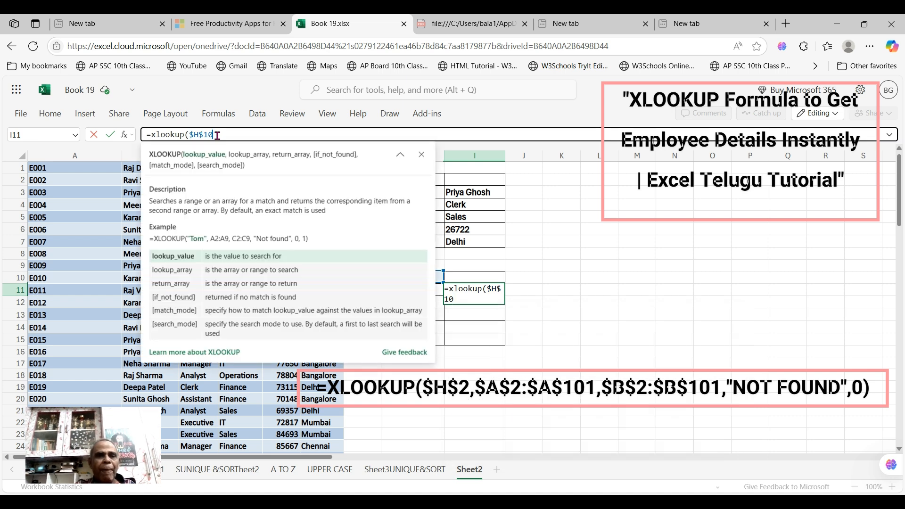
text(,)
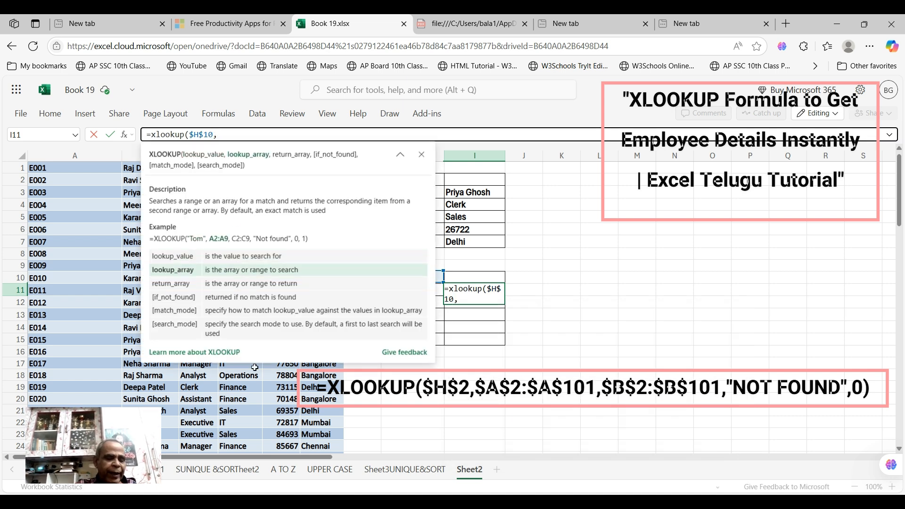
text(a2)
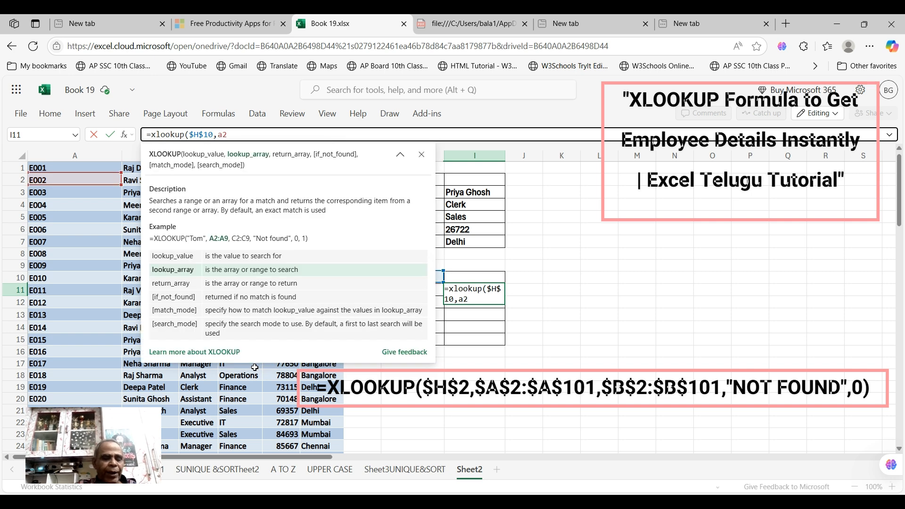
text(:a1)
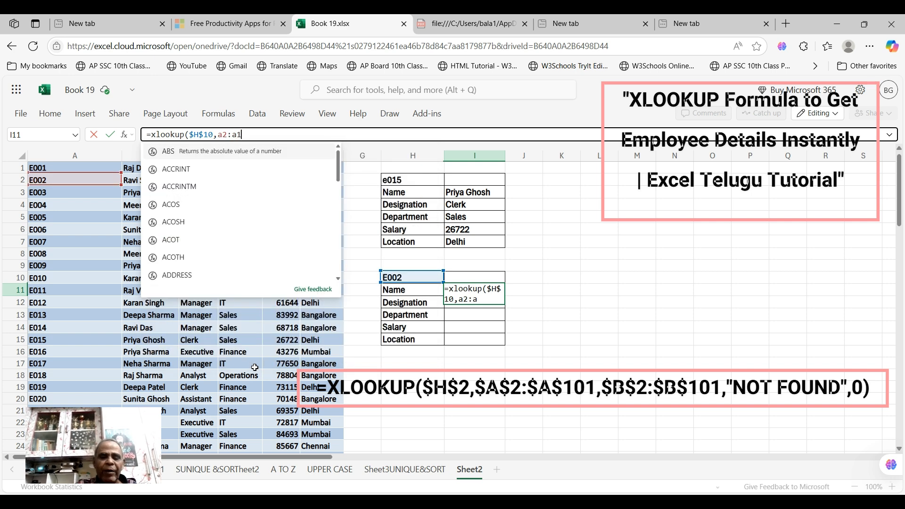
text(01)
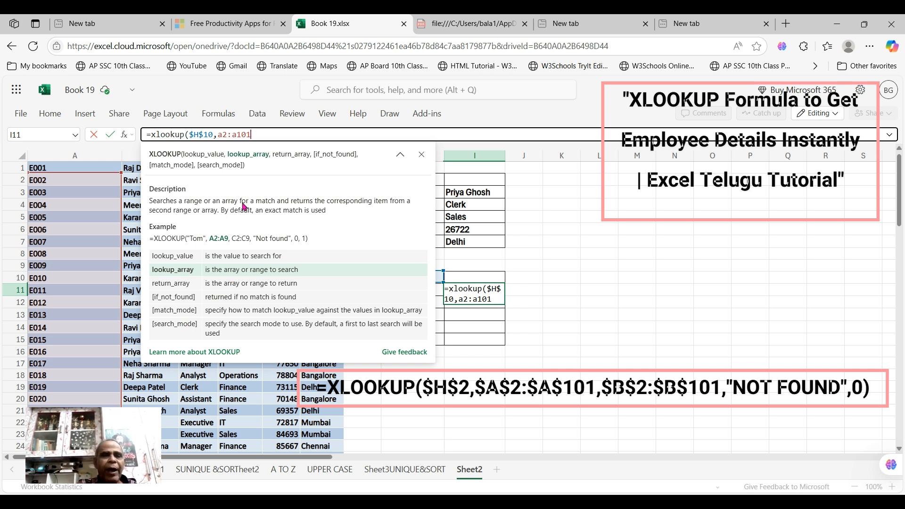
key(F4)
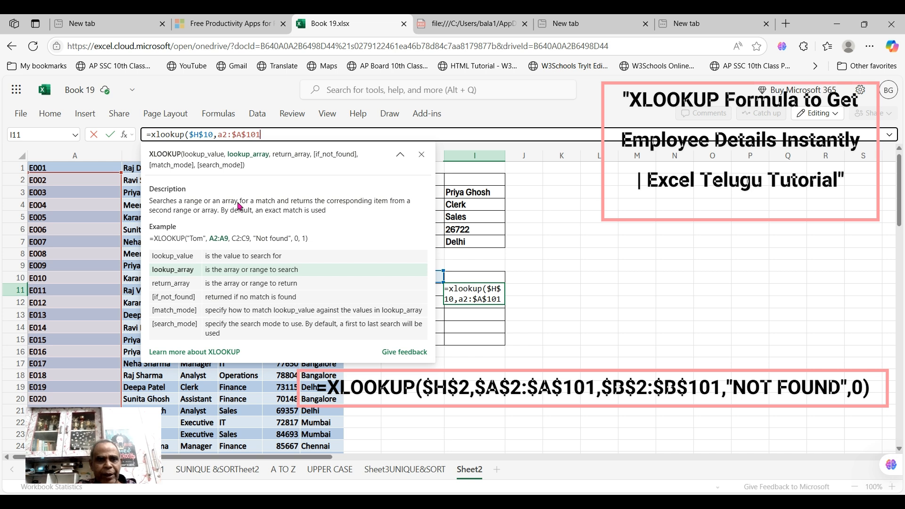
double_click(224, 135)
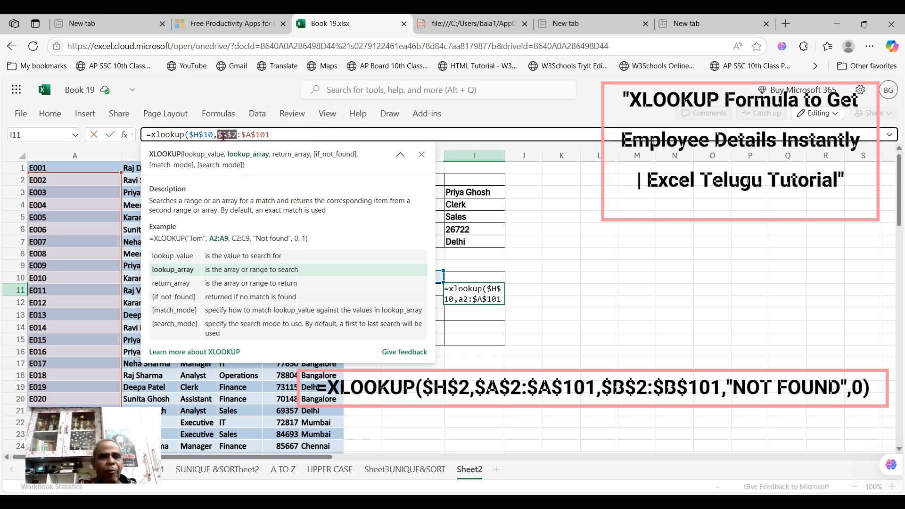
key(F4)
- Add the absolute range $B$2:$B$101 as the return array of the formula in I11
click(276, 135)
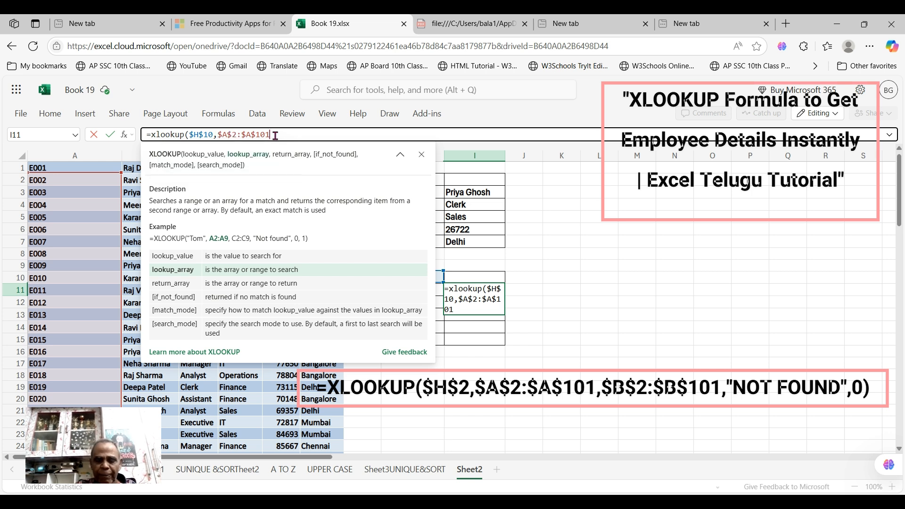
text(,)
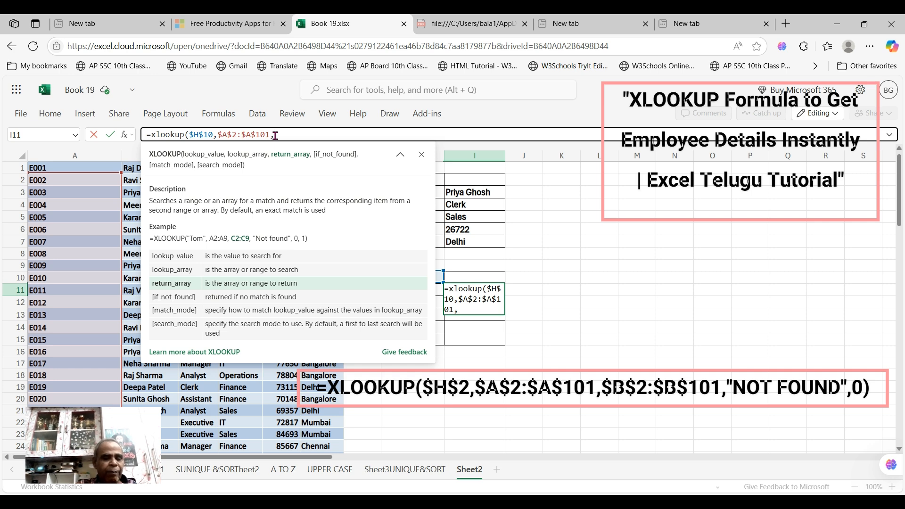
text(b2)
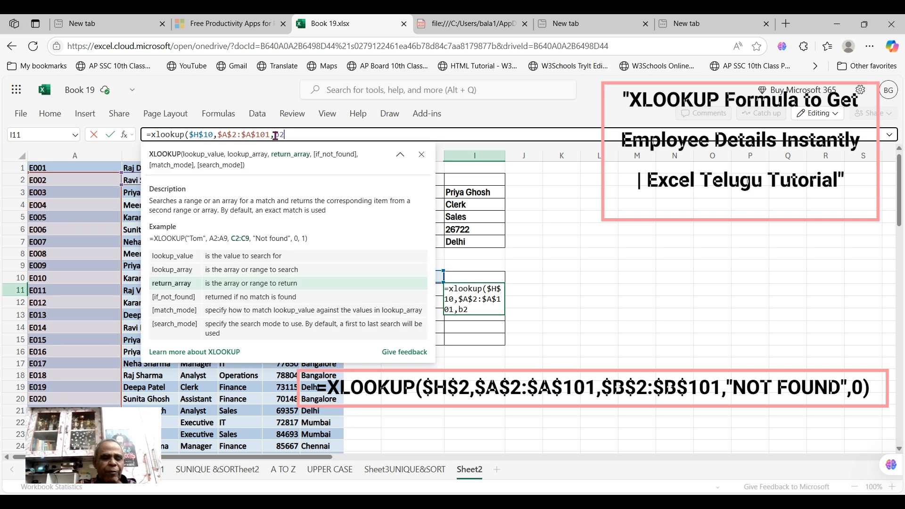
text(:b101)
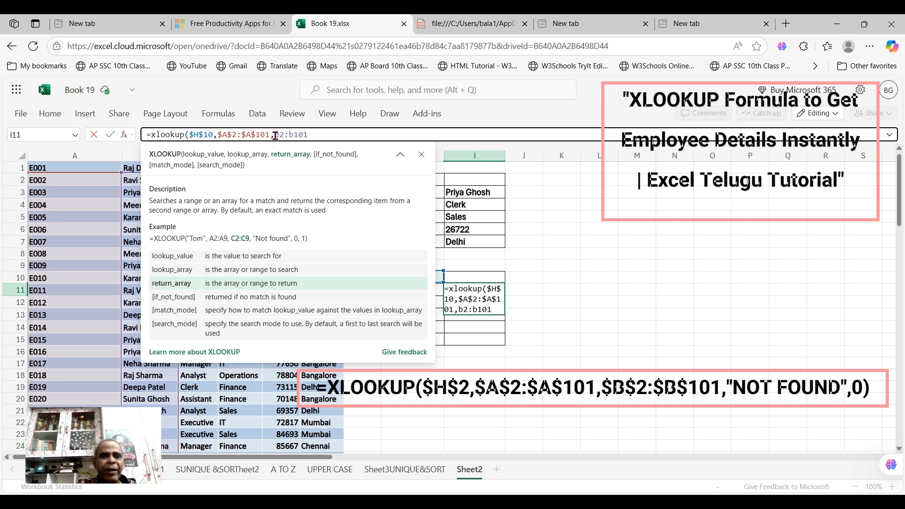
key(F4)
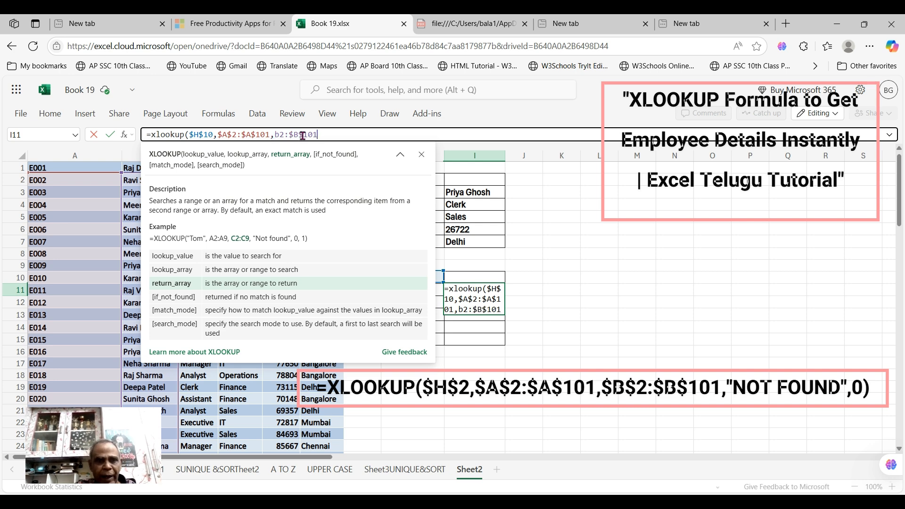
double_click(280, 135)
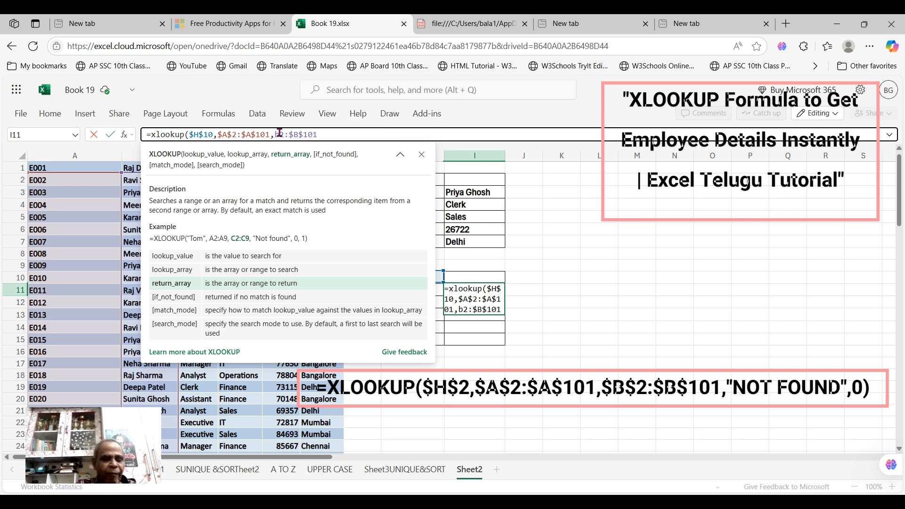
key(F4)
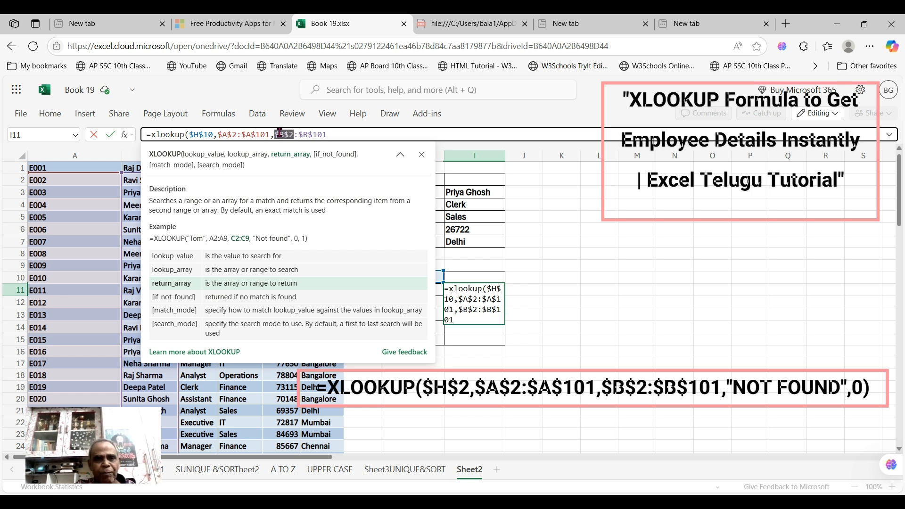
- Complete the I11 formula with "Not Found" as the if-not-found text and match mode 0, and enter it
click(331, 135)
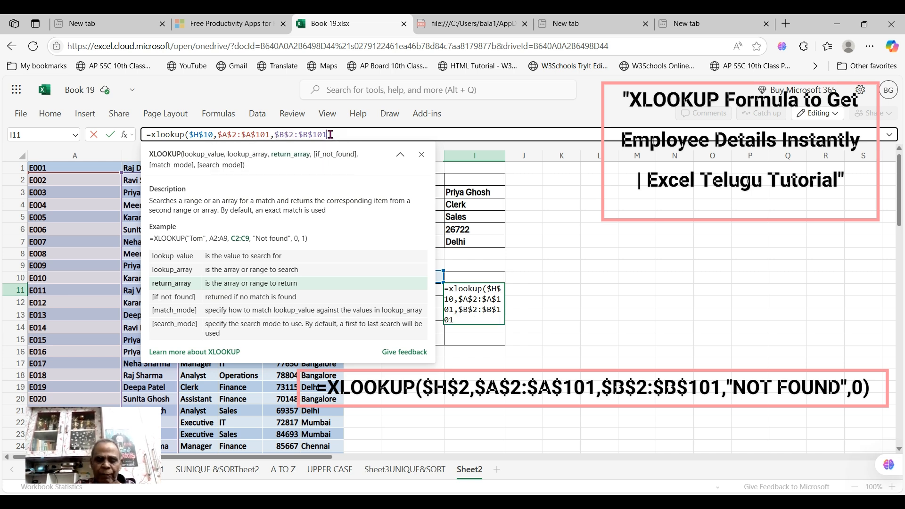
text(,)
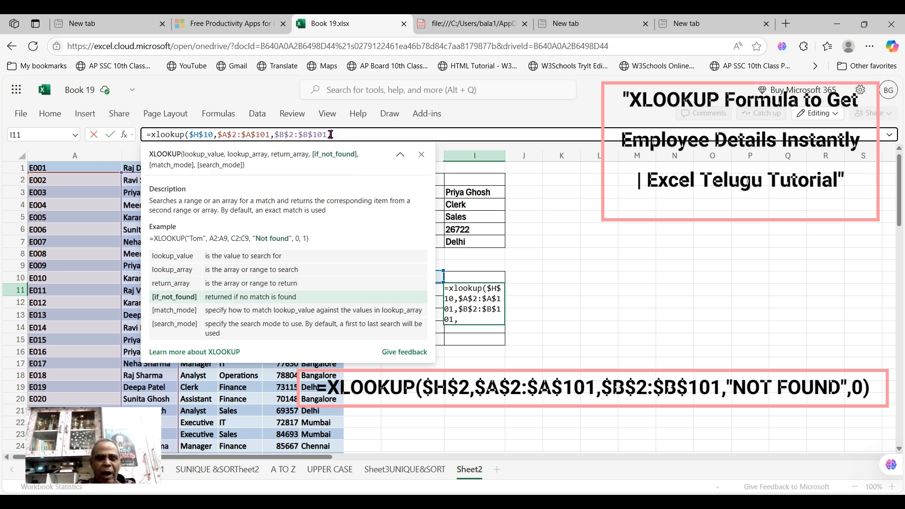
text("No)
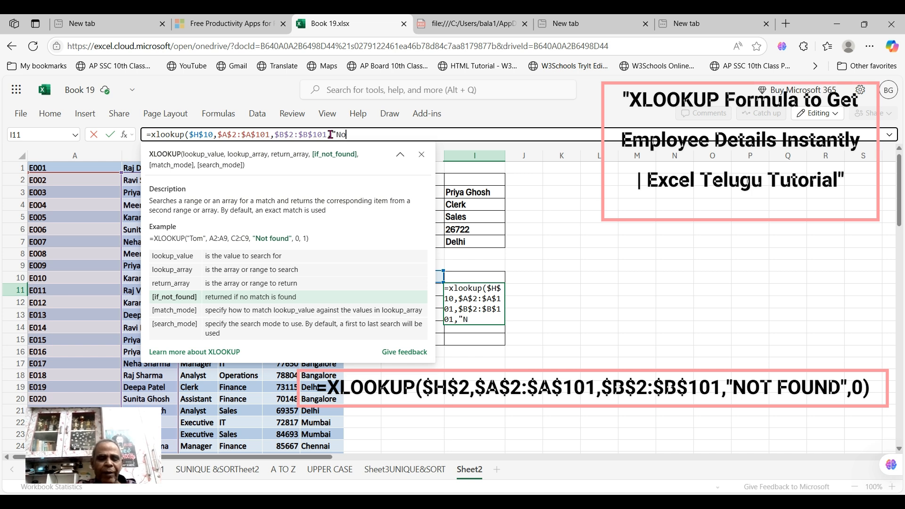
text(t F)
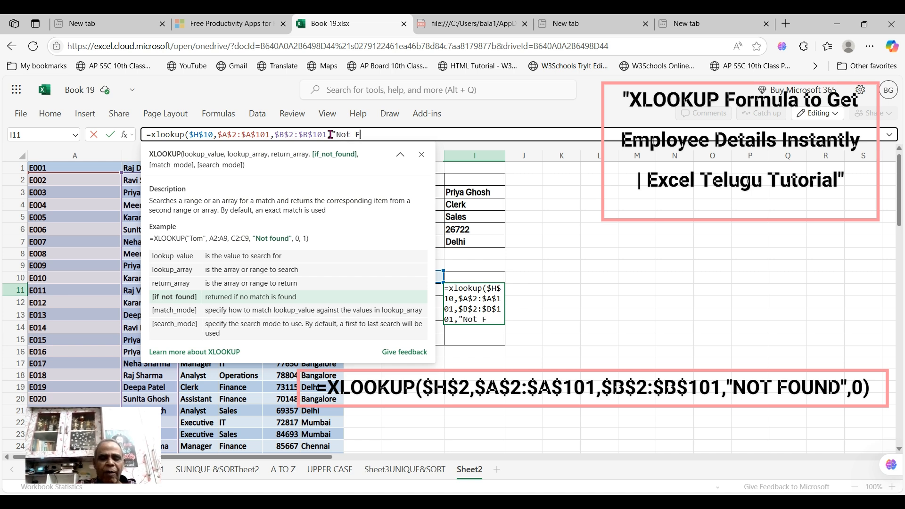
text(ound)
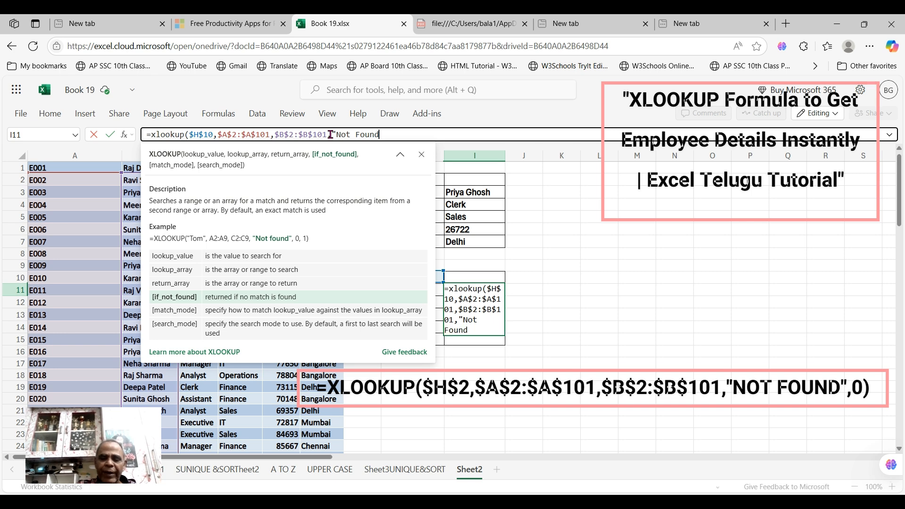
text(")
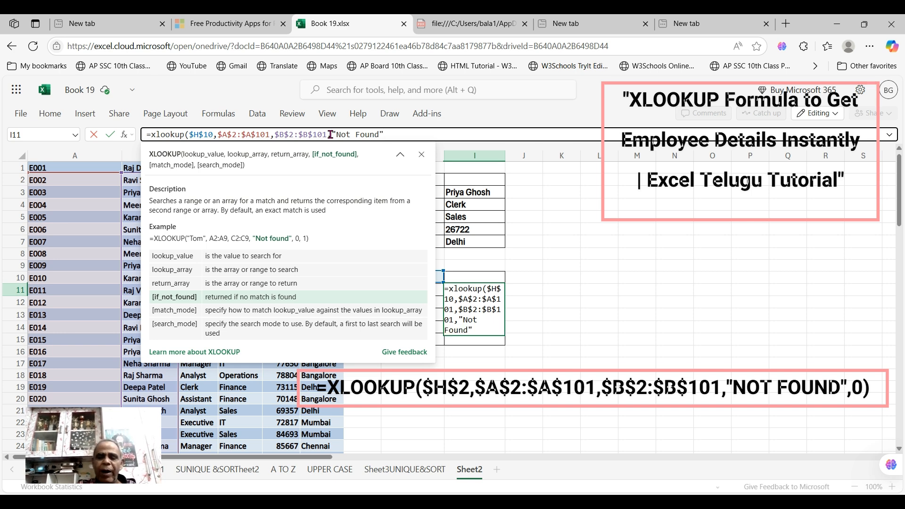
text(,0)
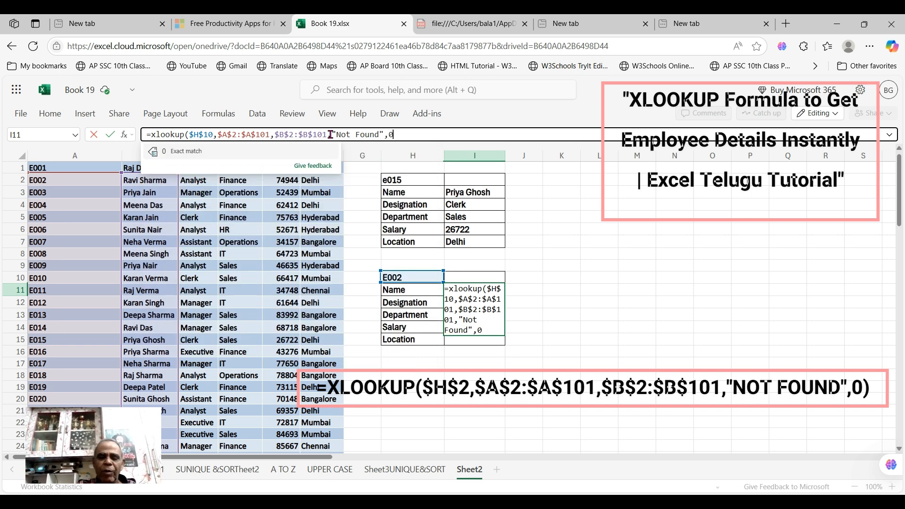
text())
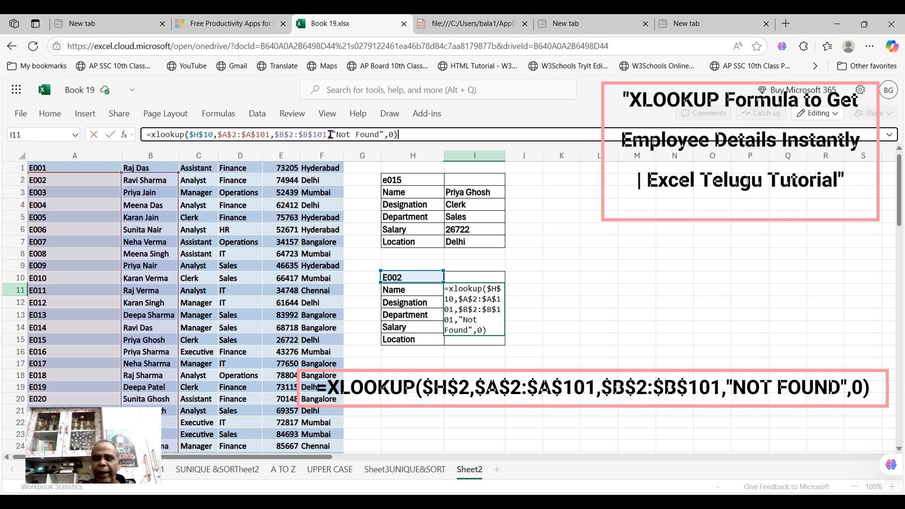
key(Return)
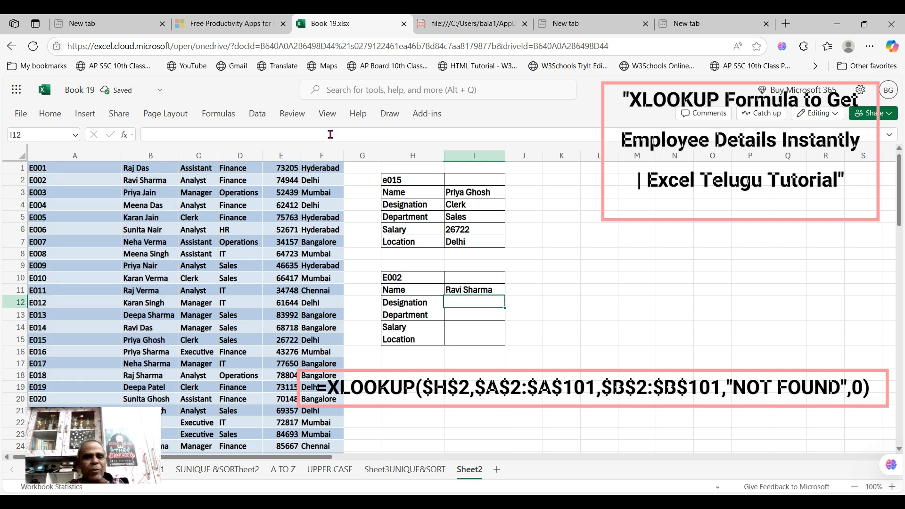
- Fill the XLOOKUP formula from I11 down through I15, covering the Designation, Department, Salary and Location rows
click(476, 290)
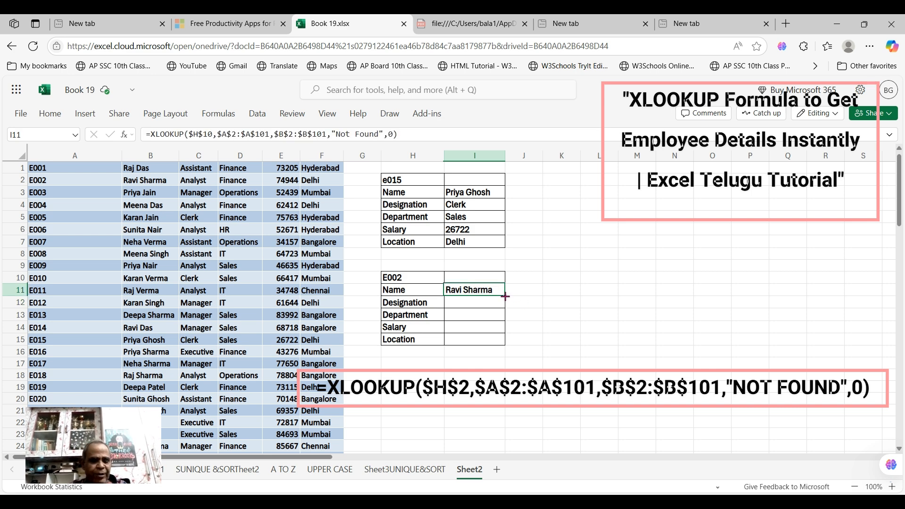
drag(505, 297, 503, 338)
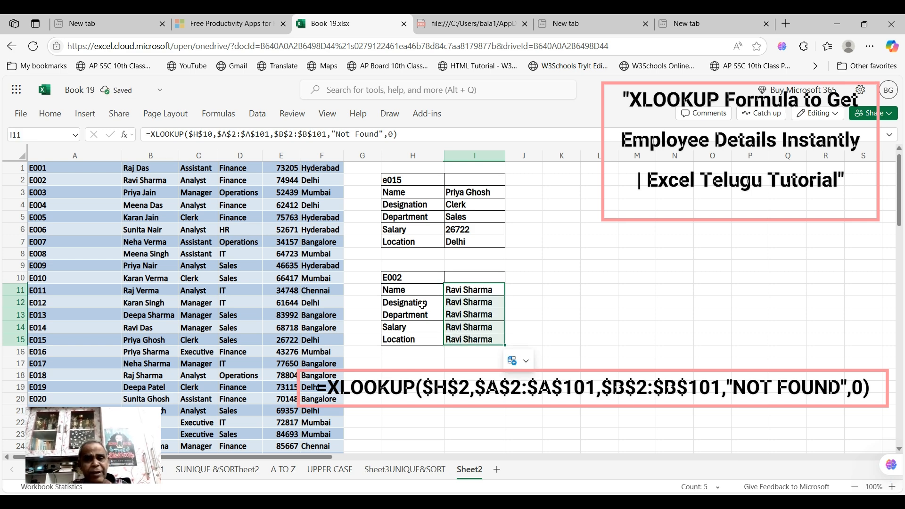
- Change the return array of the Designation formula in I12 to $C$2:$C$101 and enter it
click(466, 303)
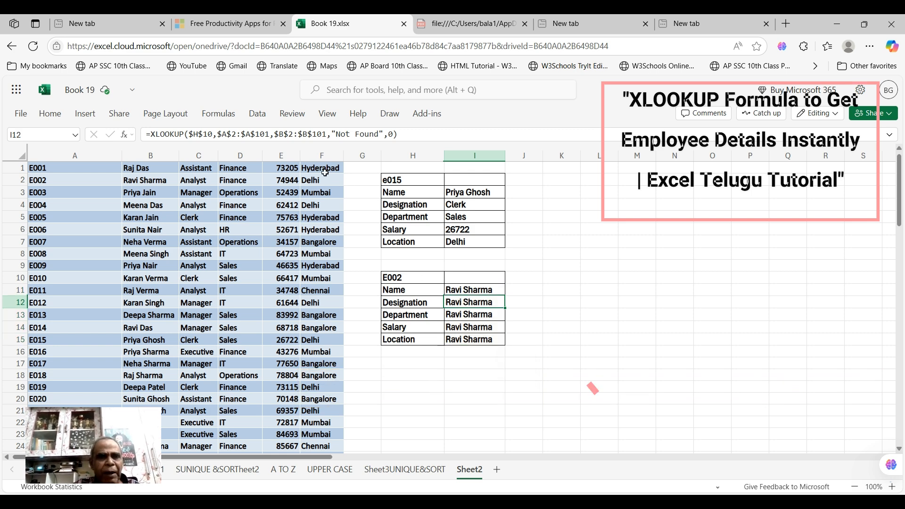
click(285, 134)
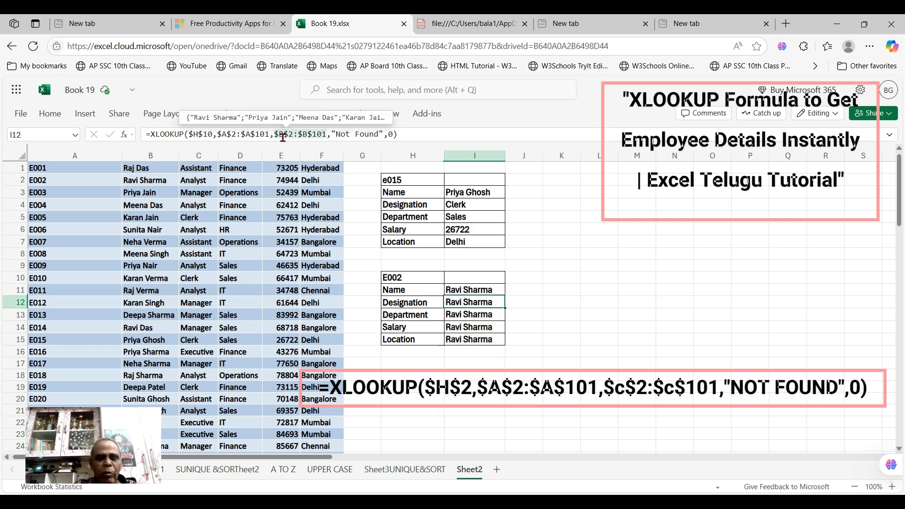
key(BackSpace)
text(c)
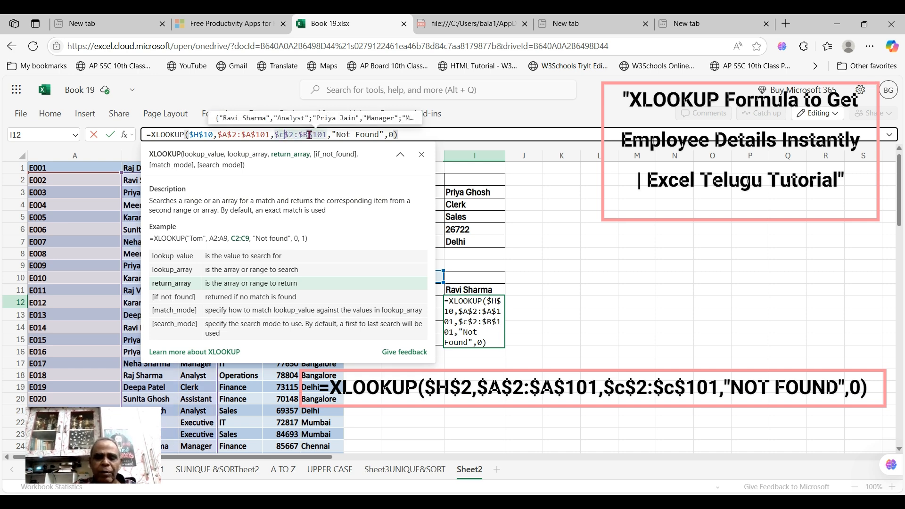
click(309, 135)
key(BackSpace)
text(c)
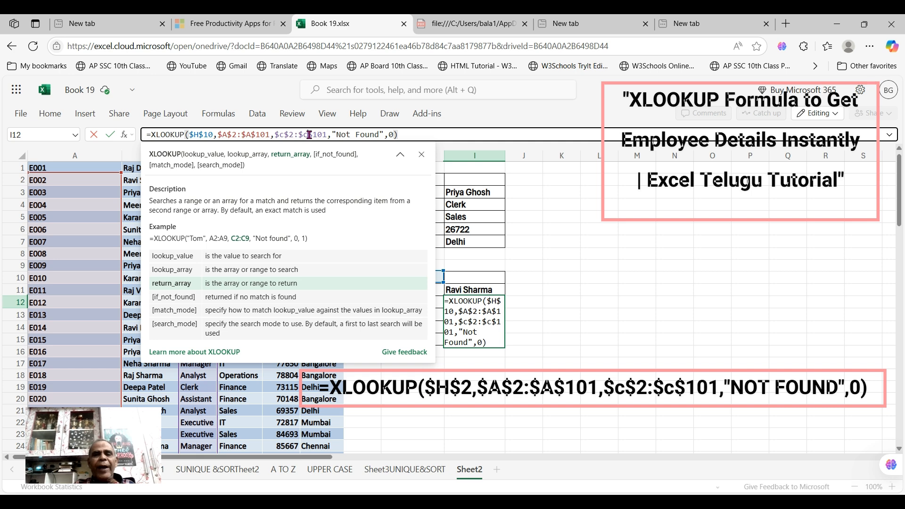
key(Return)
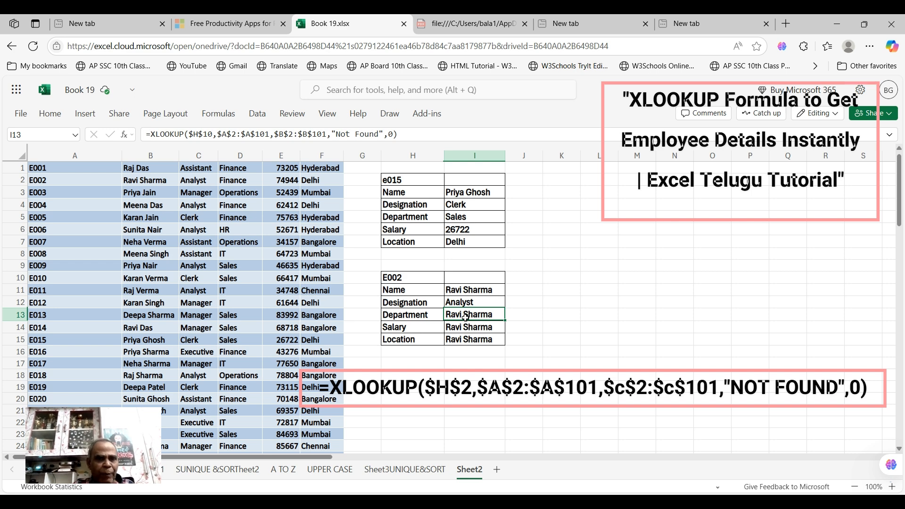
- Change the return array of the Department formula in I13 to $D$2:$D$101 and enter it
click(287, 134)
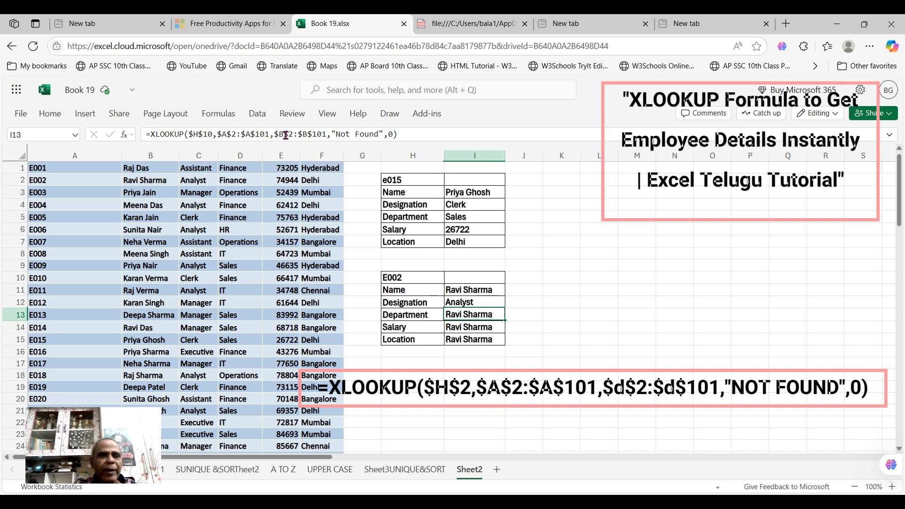
double_click(285, 134)
click(284, 135)
key(BackSpace)
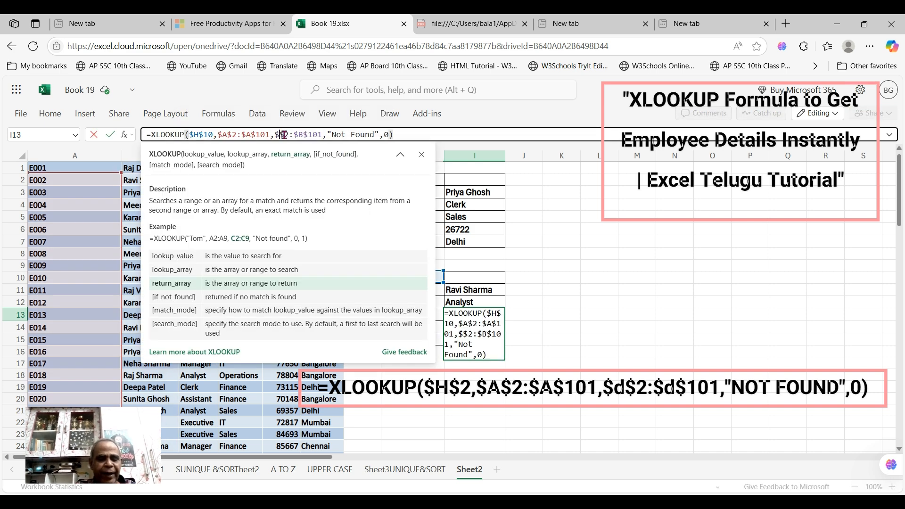
text(d)
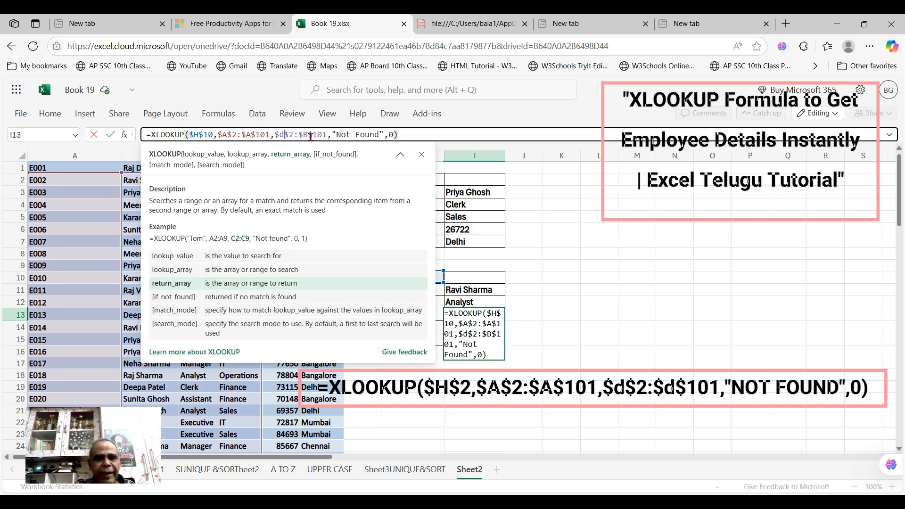
double_click(305, 135)
click(312, 134)
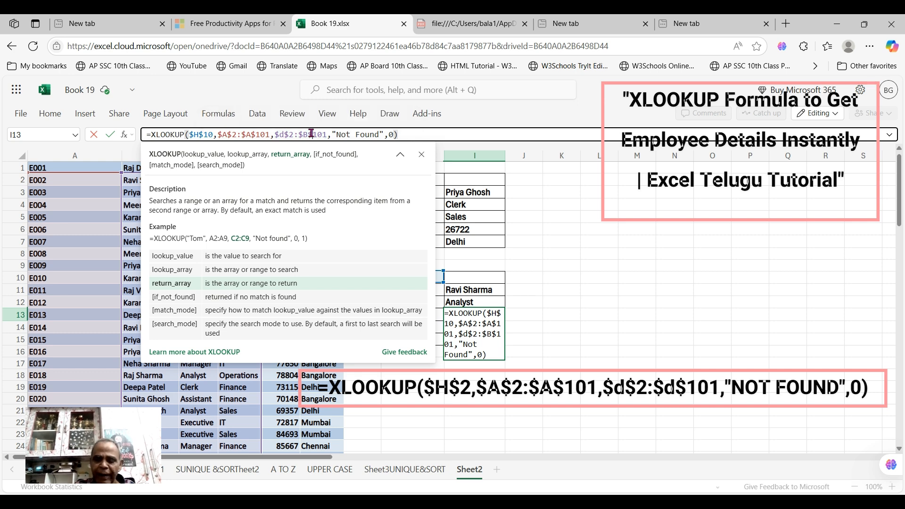
key(BackSpace)
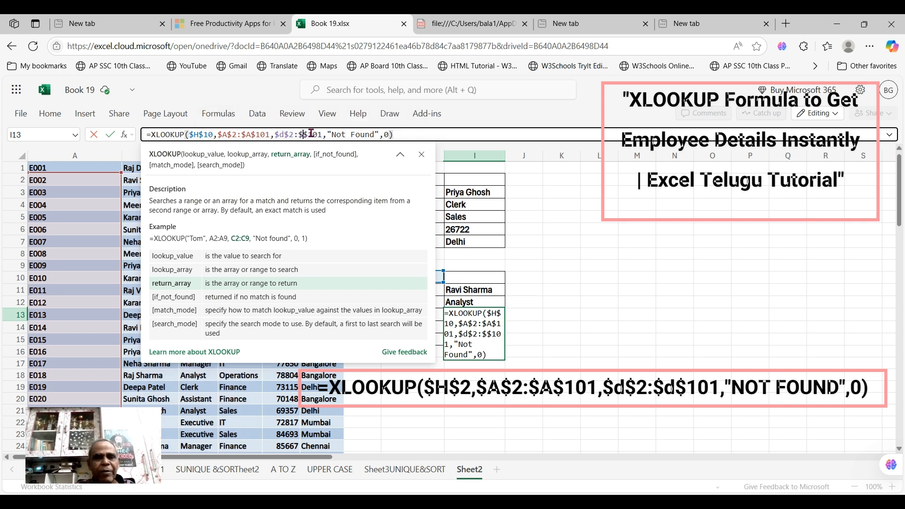
text(d)
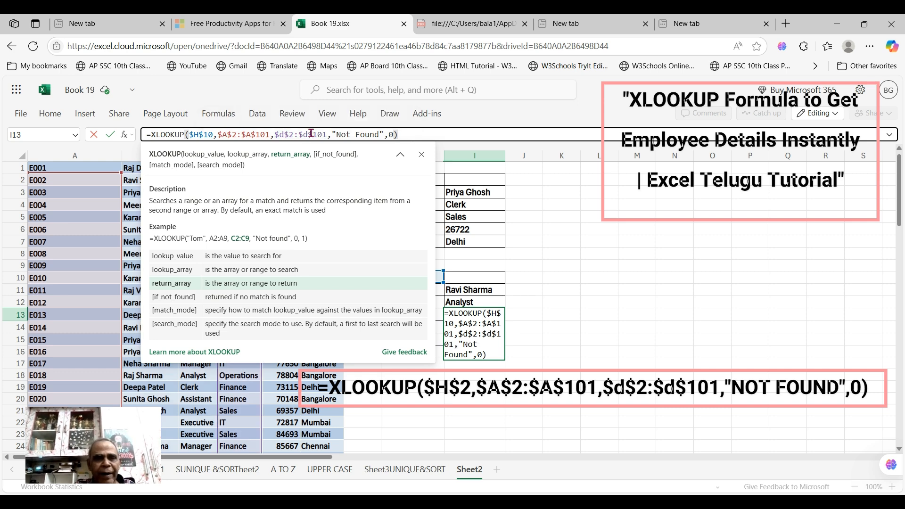
key(Return)
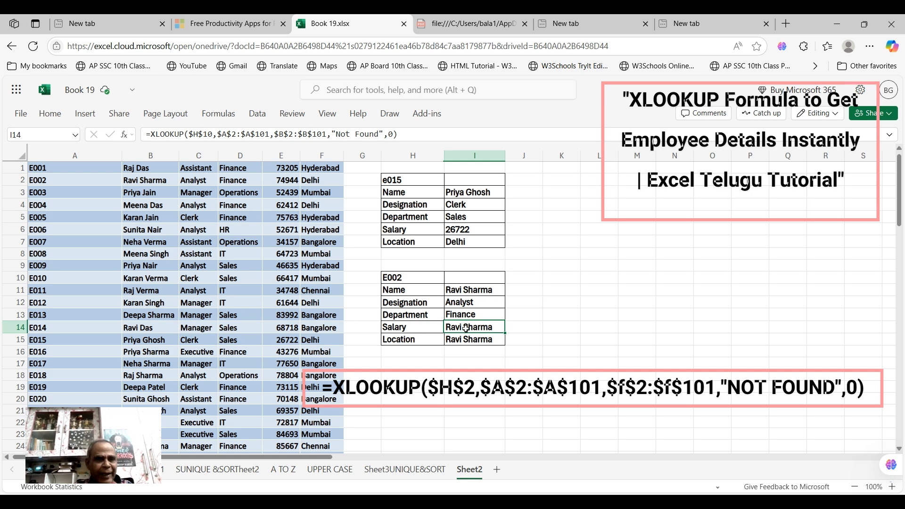
- Change the return array of the Salary formula in I14 to $E$2:$E$101 and enter it
click(285, 136)
key(BackSpace)
text(e)
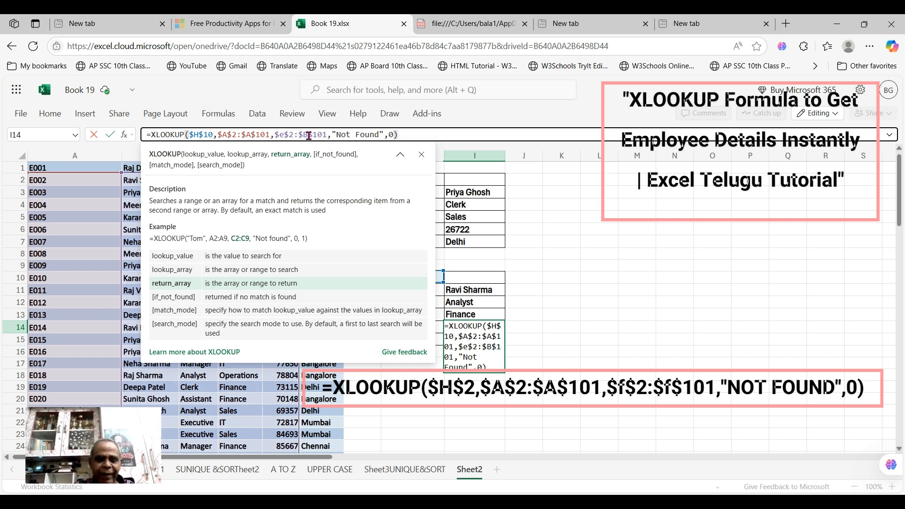
key(Return)
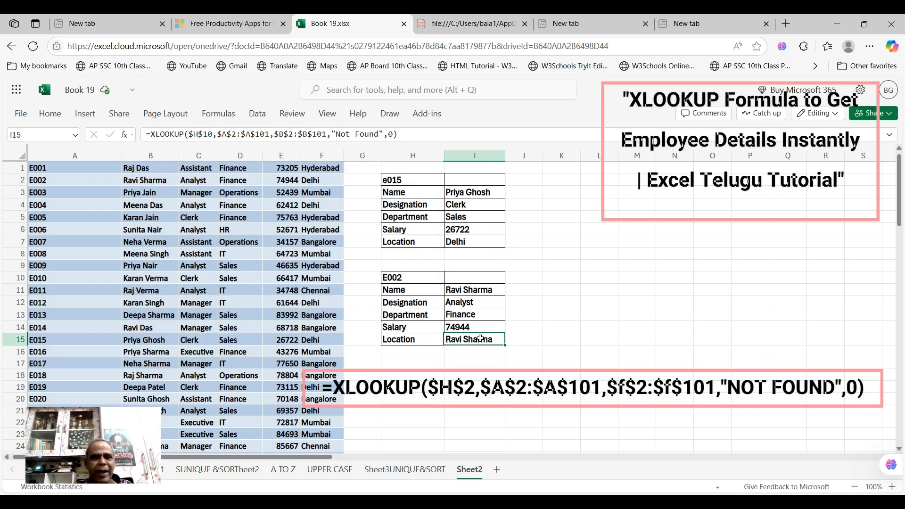
- Change the return array of the Location formula in I15 to $F$2:$F$101 and enter it
click(285, 135)
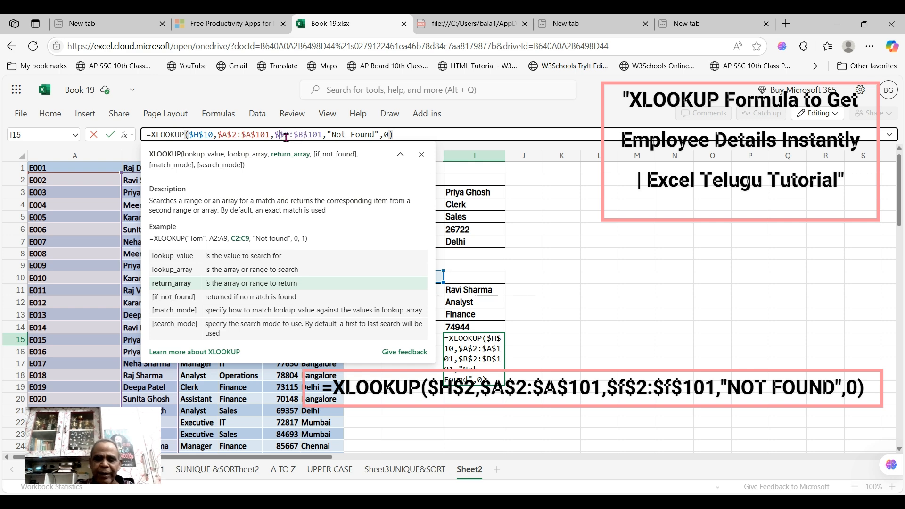
text(f)
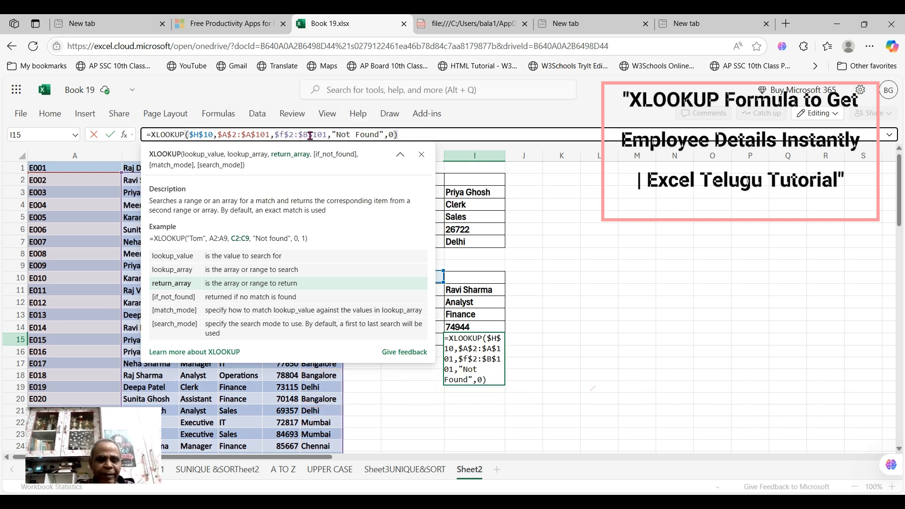
key(BackSpace)
text(f)
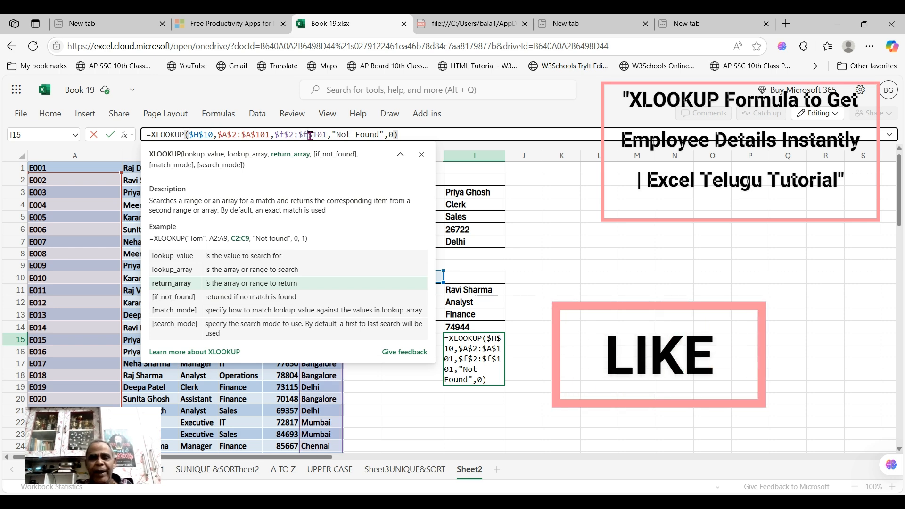
key(Return)
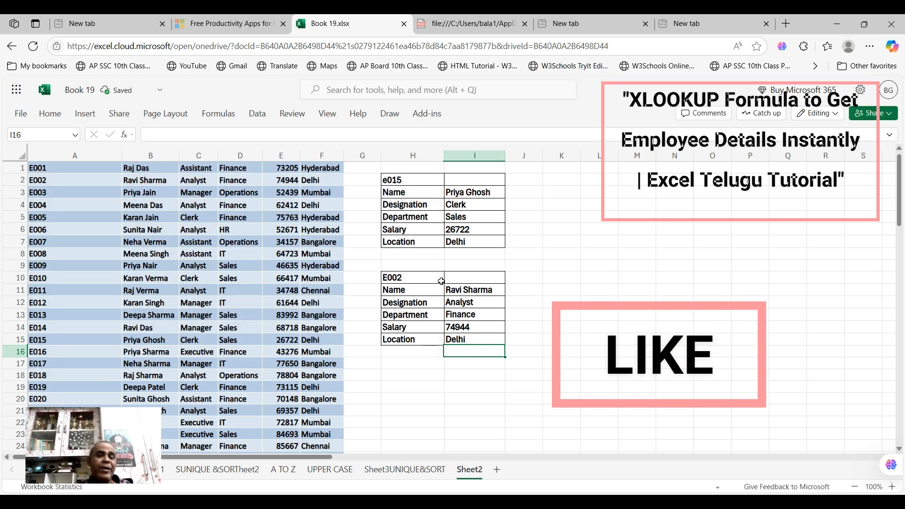